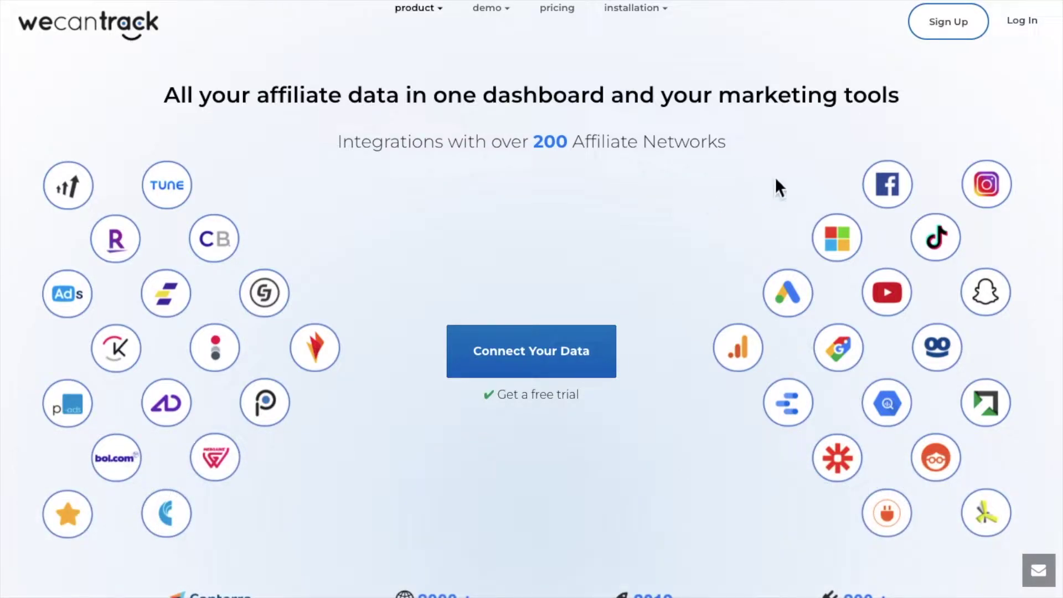
- Log in to the wecantrack account and open the Microsoft Ads platform under the data integrations
{"action": "left_click", "coordinate": [1022, 25]}
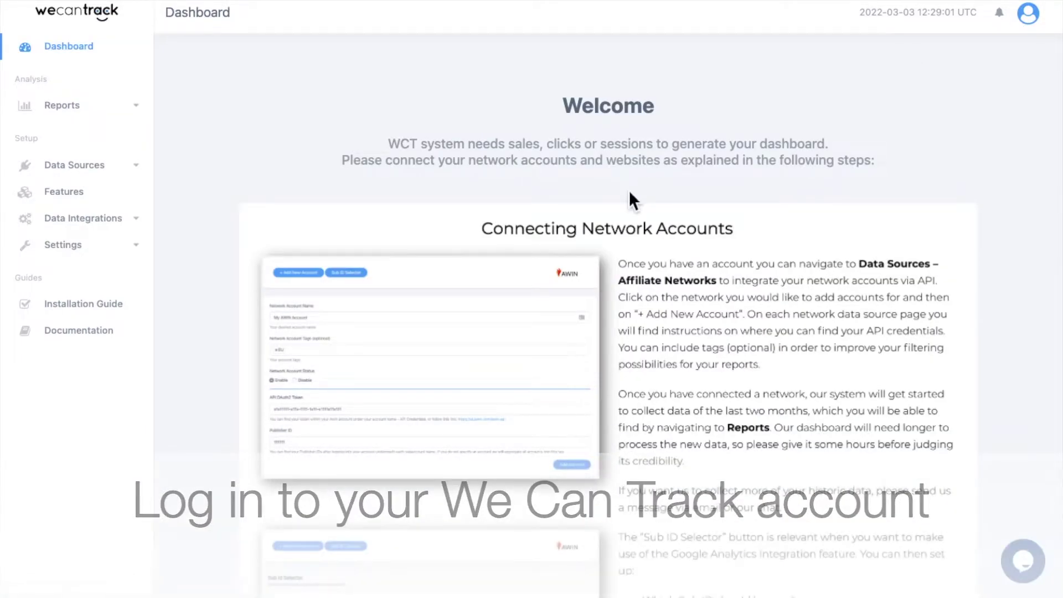
{"action": "left_click", "coordinate": [131, 221]}
{"action": "left_click", "coordinate": [79, 248]}
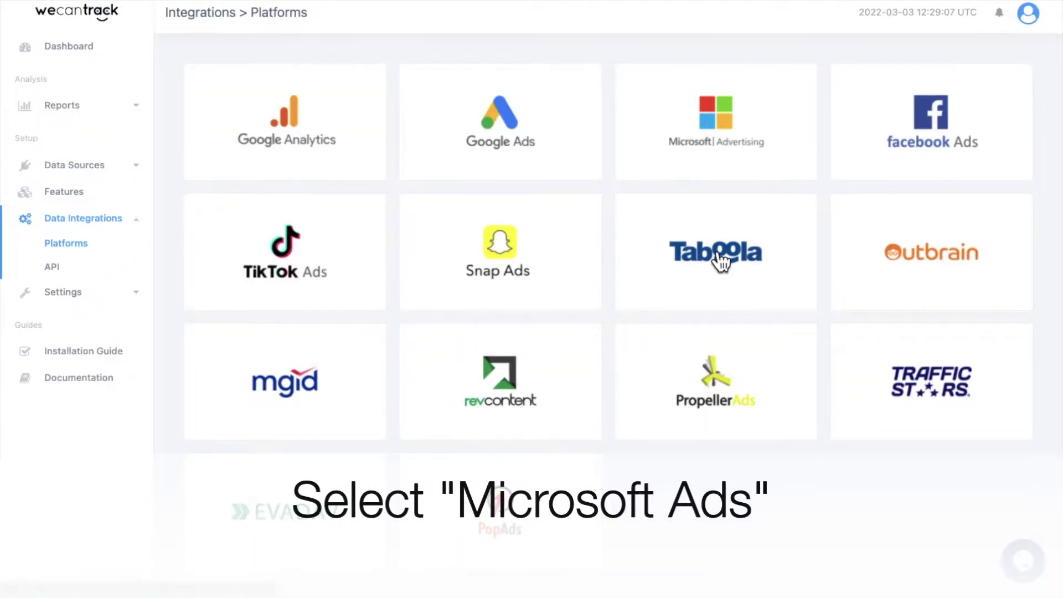
{"action": "left_click", "coordinate": [728, 142]}
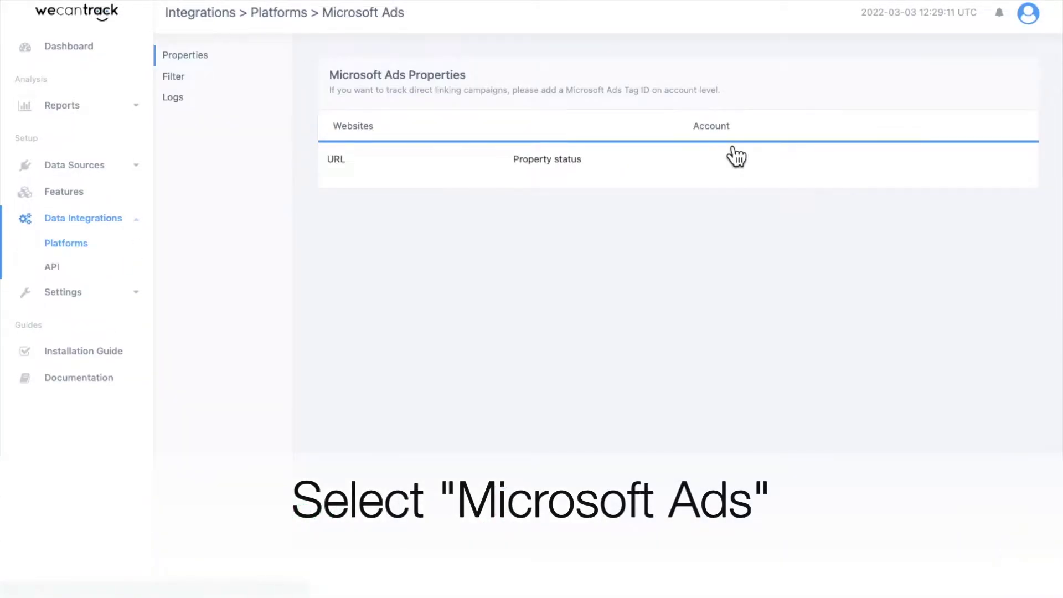
- Enter 555555 as the Microsoft Ads Tag ID in the account-level Microsoft Ads properties
{"action": "left_click", "coordinate": [772, 143]}
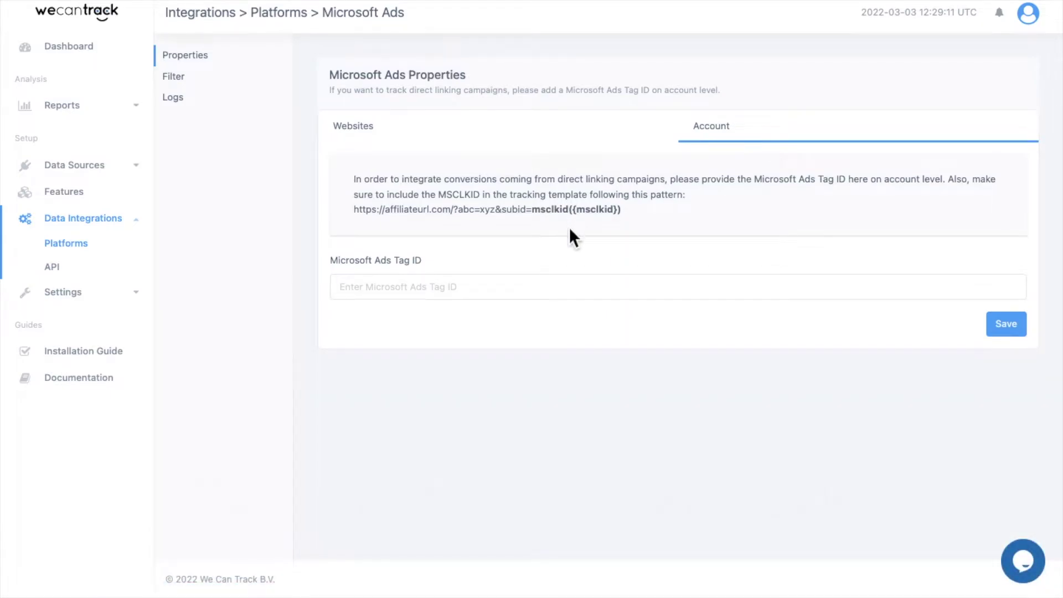
{"action": "left_click", "coordinate": [480, 289]}
{"action": "type", "text": "555555"}
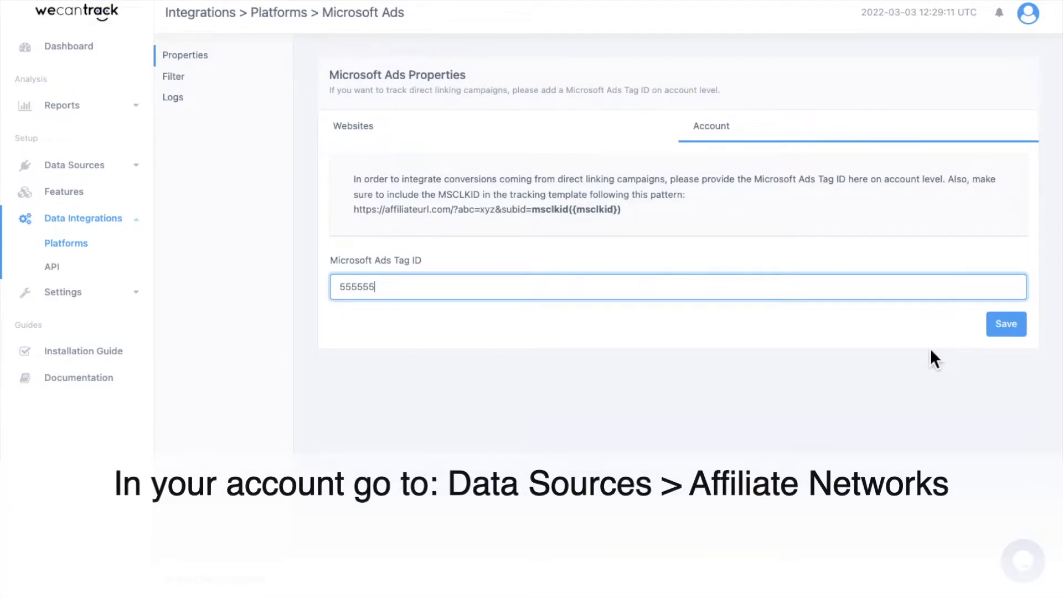
- Search the affiliate network data sources for "awin" and open the AWIN network
{"action": "left_click", "coordinate": [106, 168]}
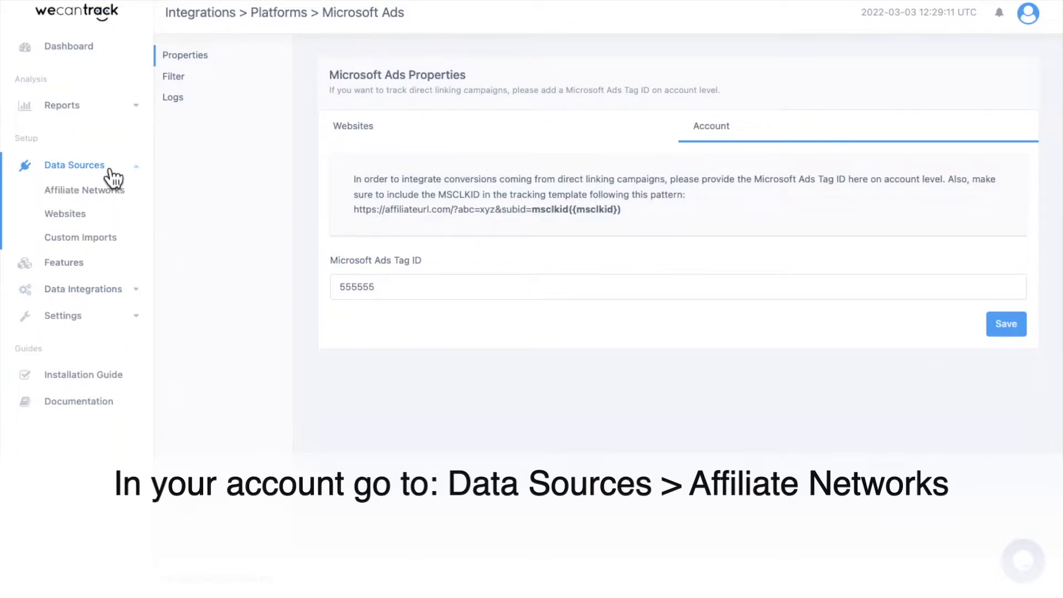
{"action": "left_click", "coordinate": [110, 193]}
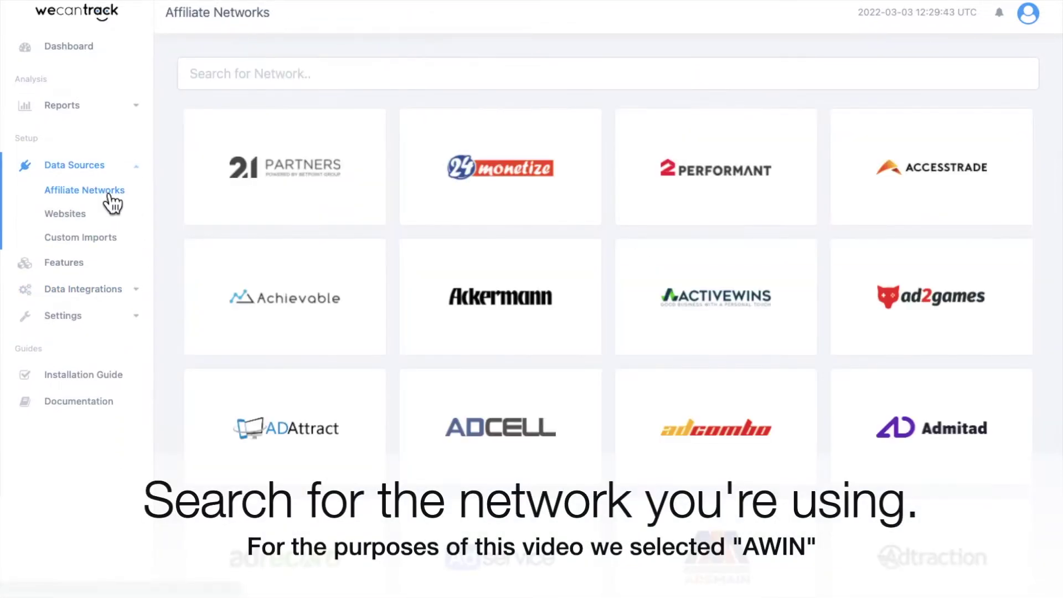
{"action": "left_click", "coordinate": [266, 84]}
{"action": "type", "text": "awin"}
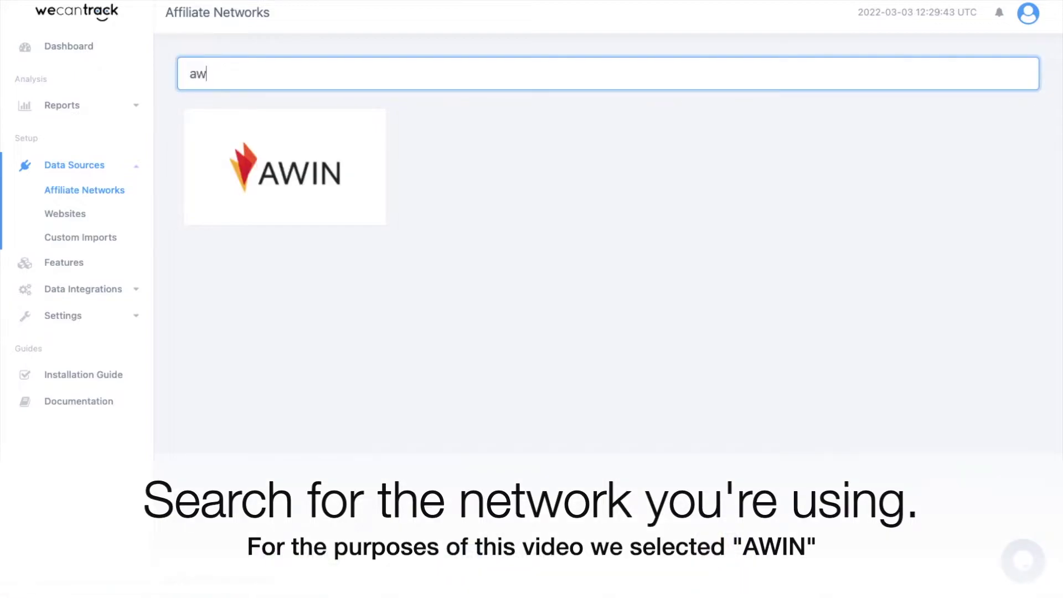
{"action": "left_click", "coordinate": [308, 191]}
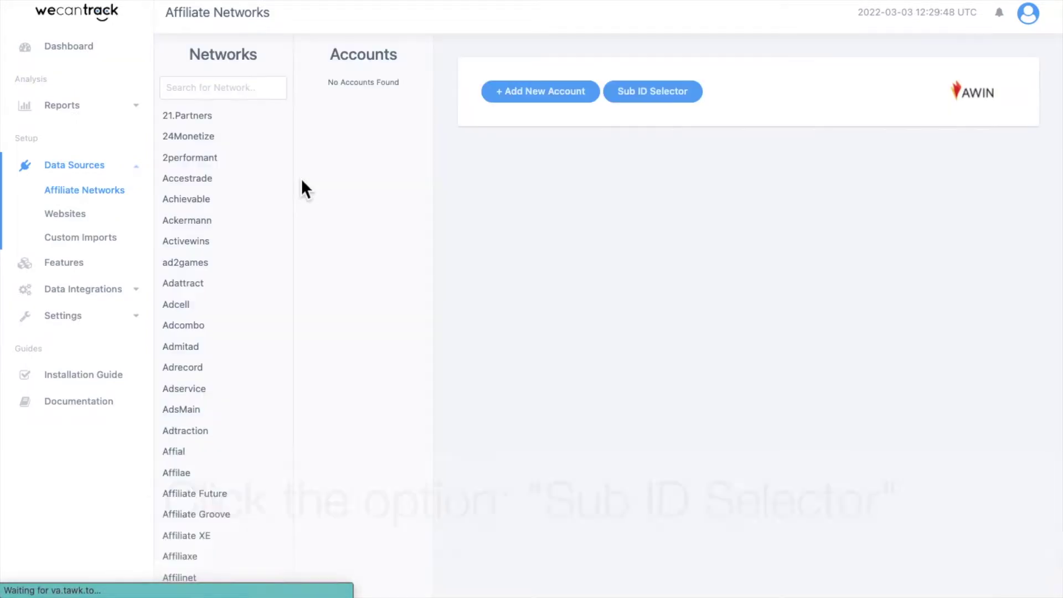
- Check which Sub ID parameters AWIN offers in the Sub ID Selector, leaving clickref chosen
{"action": "left_click", "coordinate": [676, 103]}
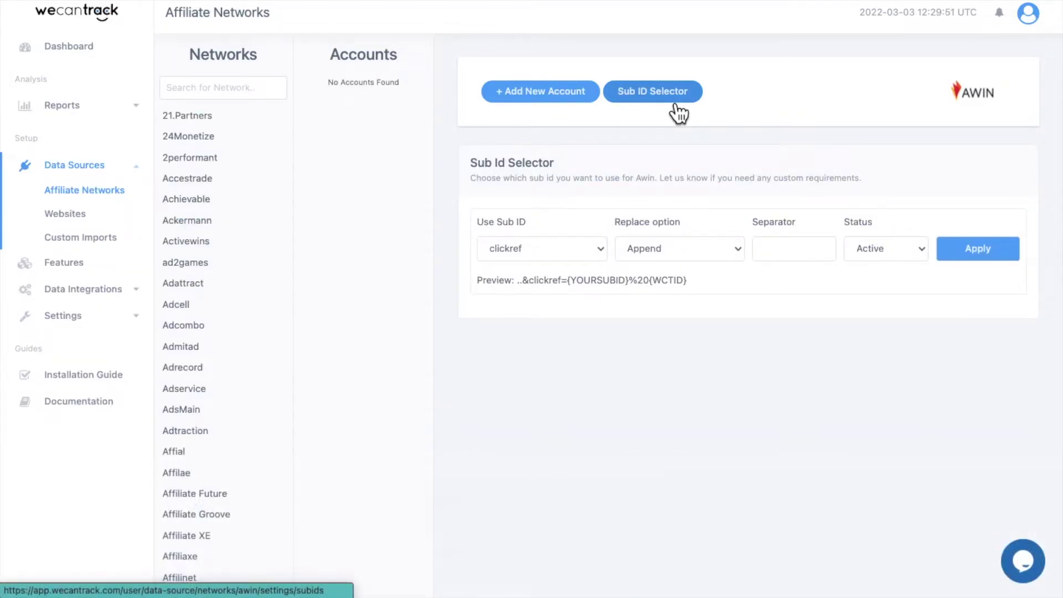
{"action": "left_click", "coordinate": [563, 252]}
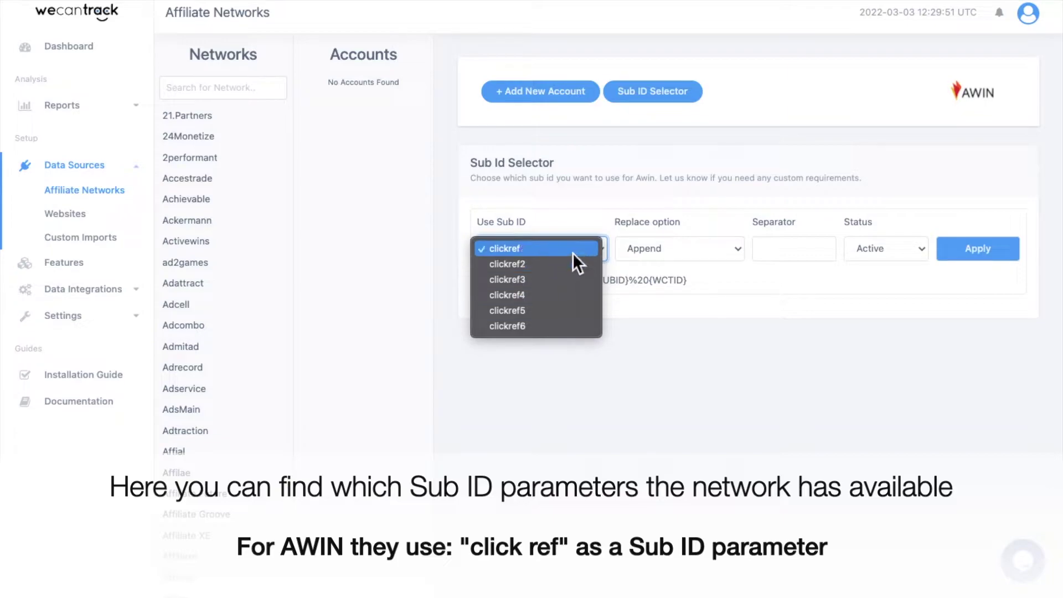
{"action": "left_click", "coordinate": [573, 251]}
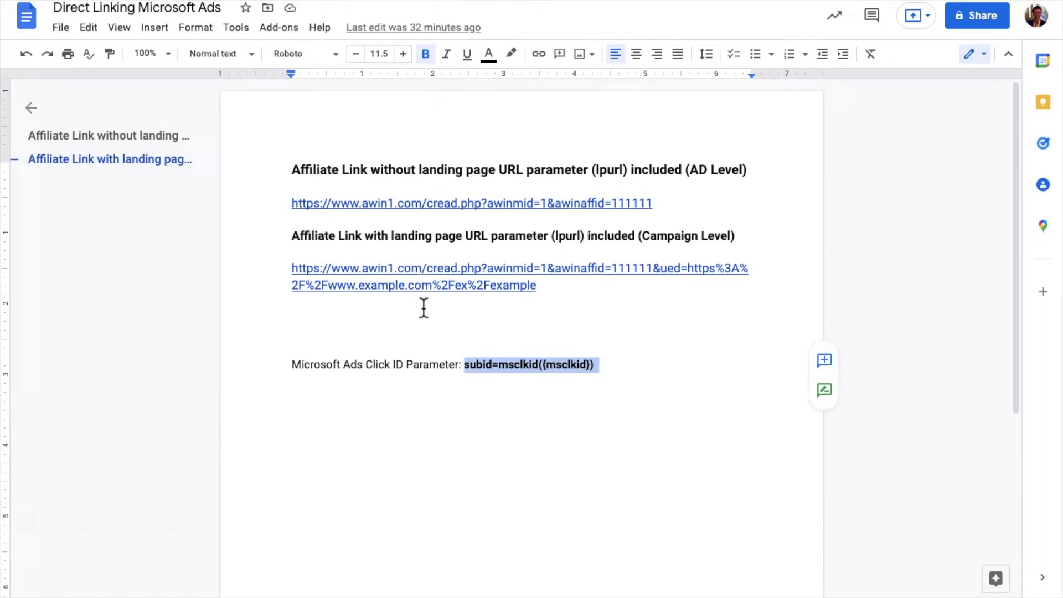
- In the Direct Linking Microsoft Ads document in Google Docs, replace "subid" with "clickref" in the Microsoft Ads click ID parameter
{"action": "left_click", "coordinate": [375, 344]}
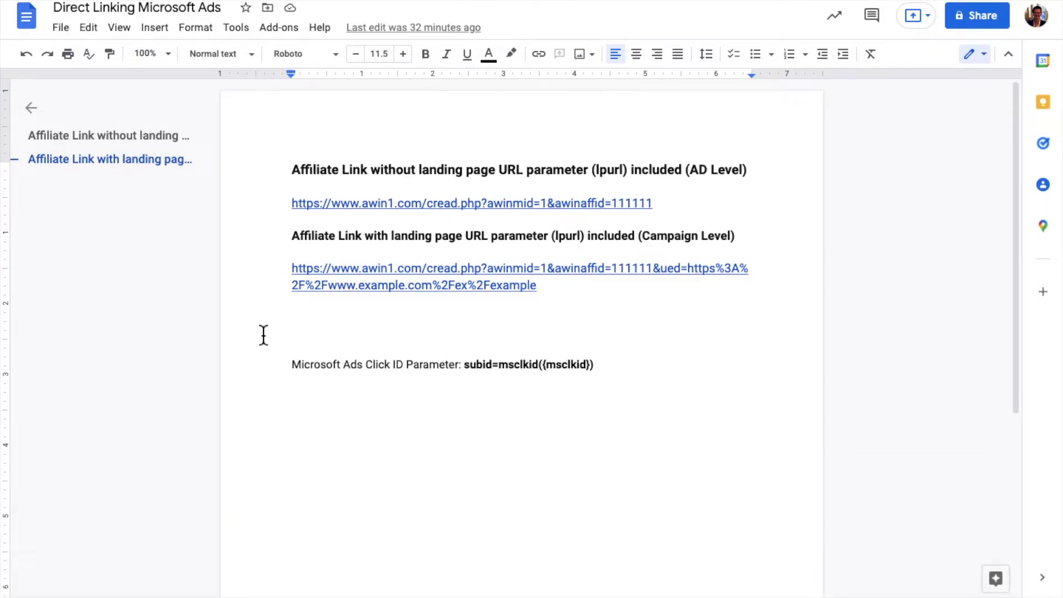
{"action": "left_click_drag", "start_coordinate": [465, 366], "coordinate": [490, 374]}
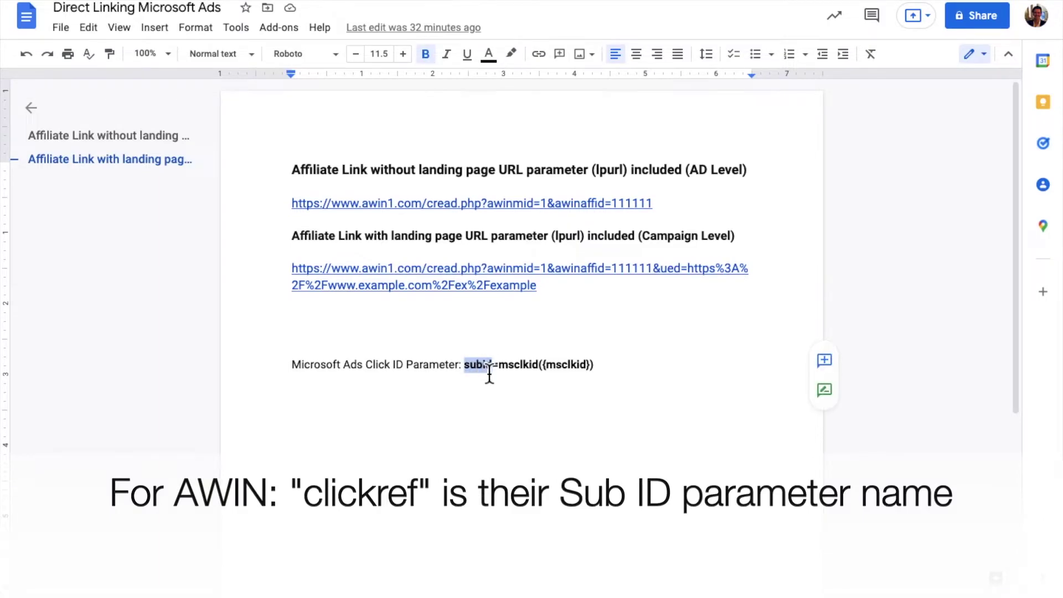
{"action": "type", "text": "clickref"}
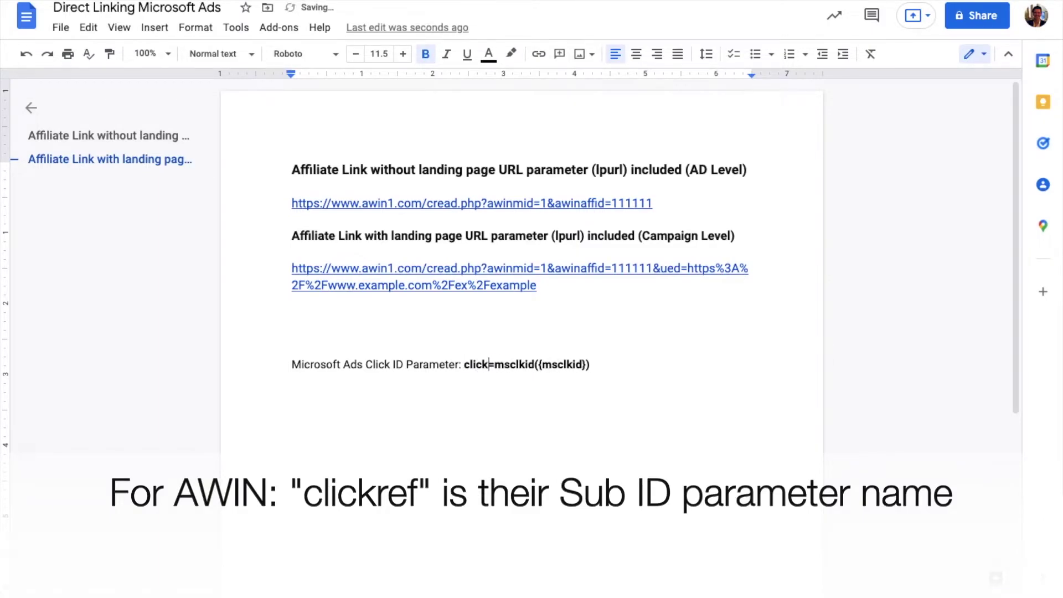
{"action": "left_click", "coordinate": [526, 372]}
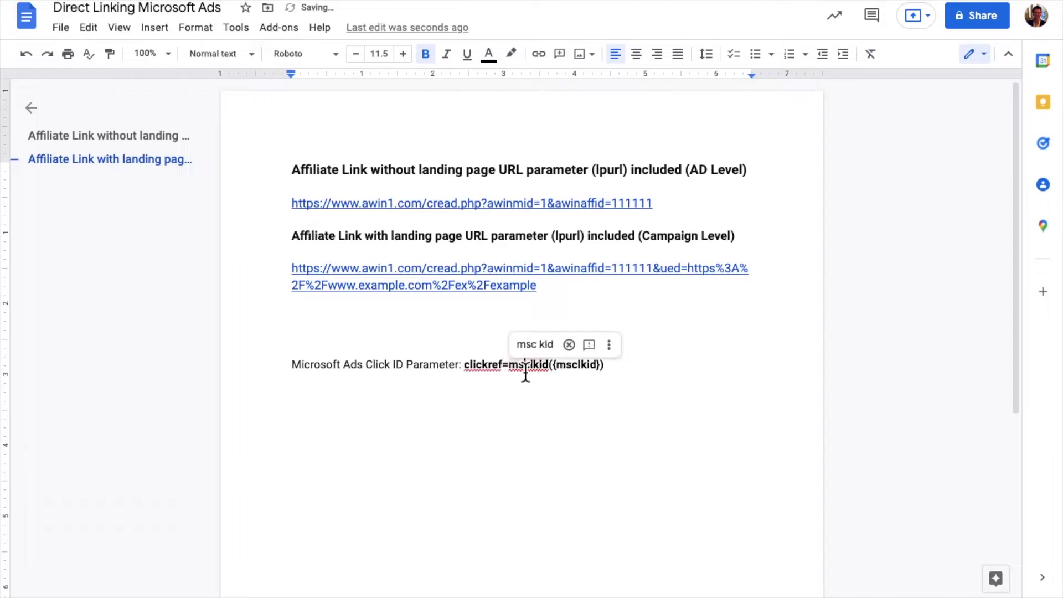
- Copy clickref=msclkid({msclkid}) and append it, preceded by "&", to the end of the AD Level affiliate link
{"action": "left_click", "coordinate": [479, 371]}
{"action": "left_click_drag", "start_coordinate": [481, 370], "coordinate": [608, 368]}
{"action": "key", "text": "ctrl+c"}
{"action": "left_click", "coordinate": [672, 209]}
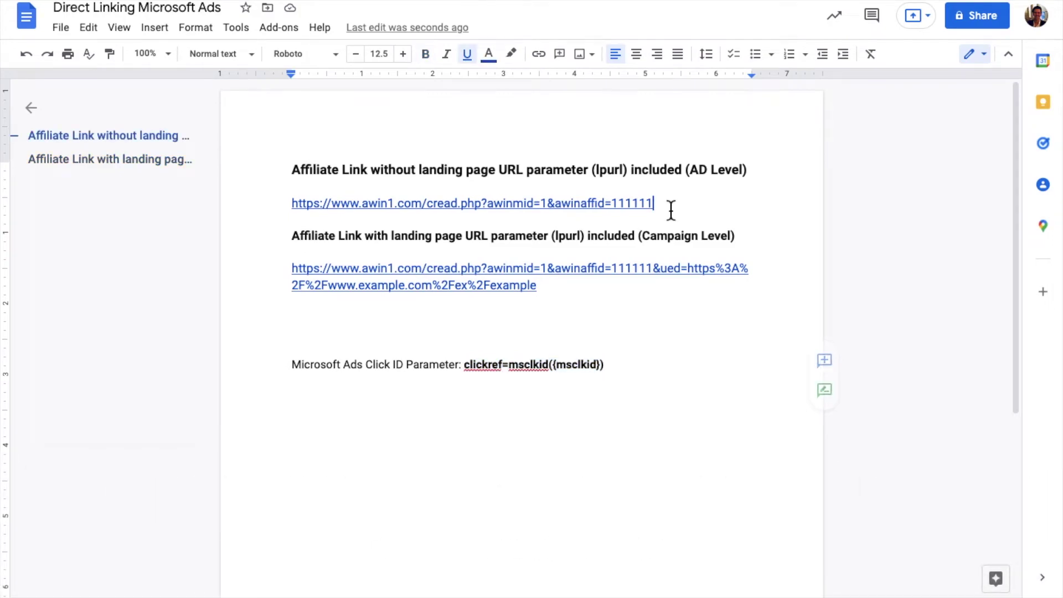
{"action": "type", "text": "&"}
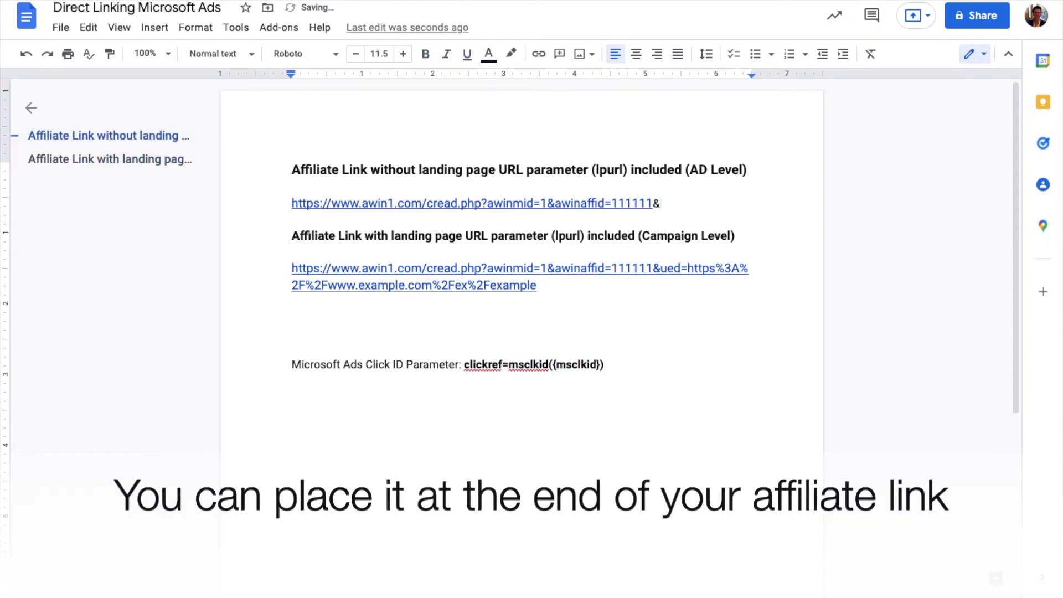
{"action": "key", "text": "ctrl+v"}
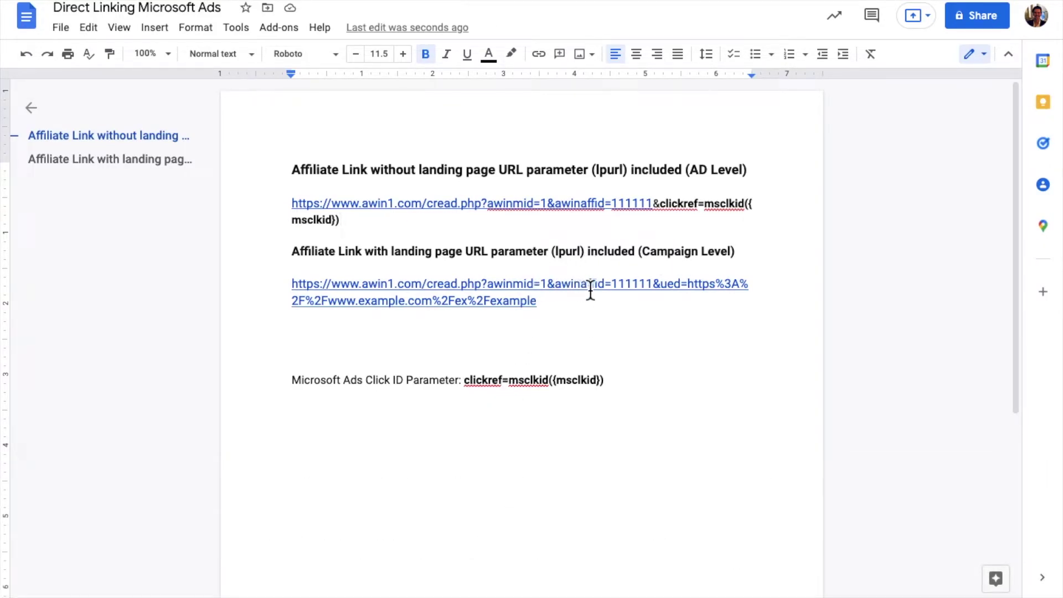
- Insert clickref=msclkid({msclkid}) before the ued deep link parameter in the Campaign Level affiliate link
{"action": "left_click", "coordinate": [663, 284]}
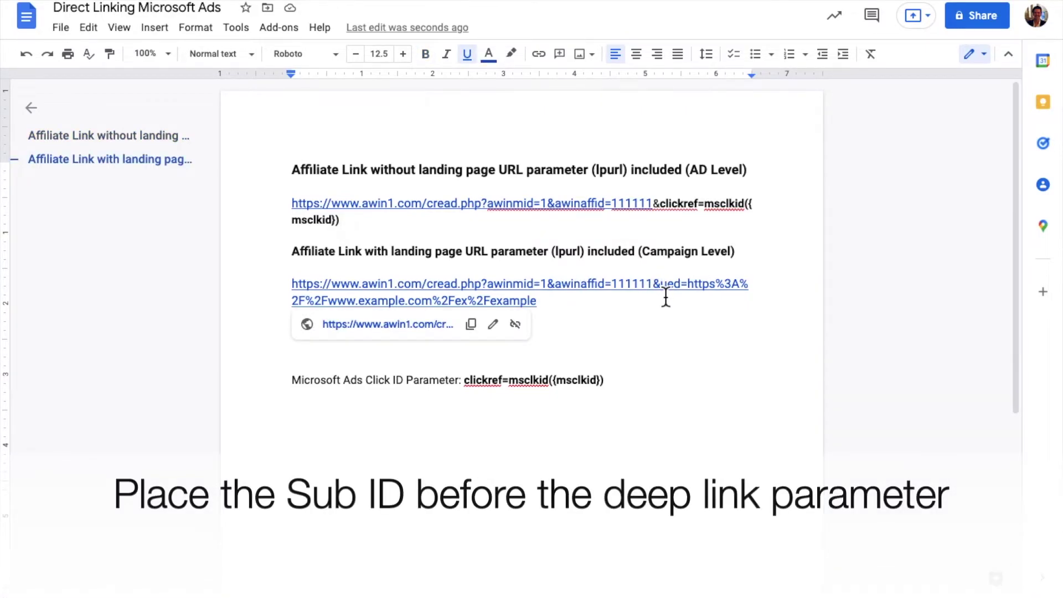
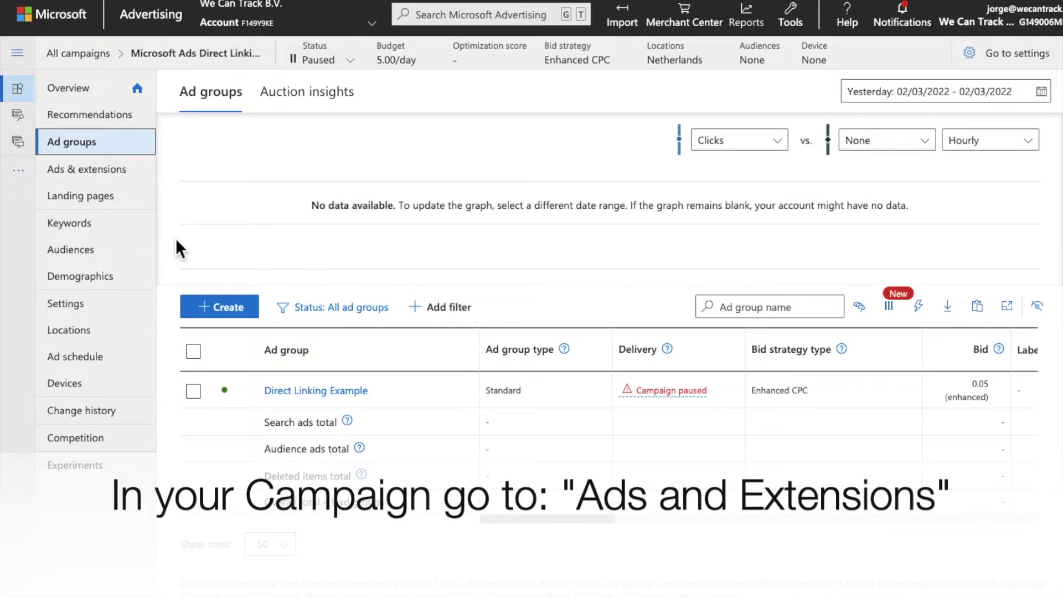
- Switch to Microsoft Advertising, open the We Can Track Direct Linking ad for editing and expand its Ad URL options
{"action": "left_click", "coordinate": [116, 181]}
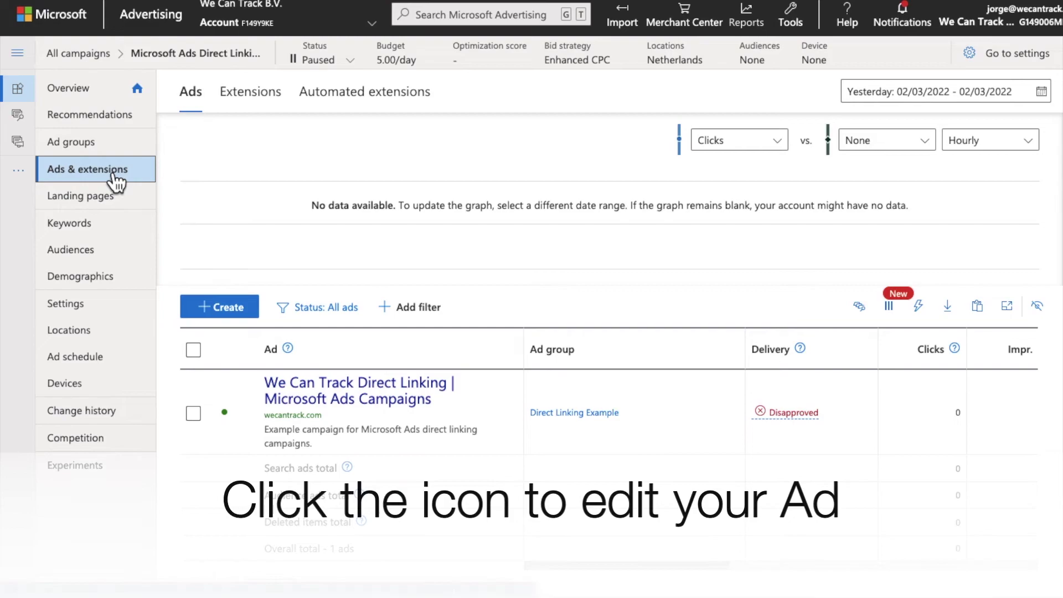
{"action": "mouse_move", "coordinate": [375, 411]}
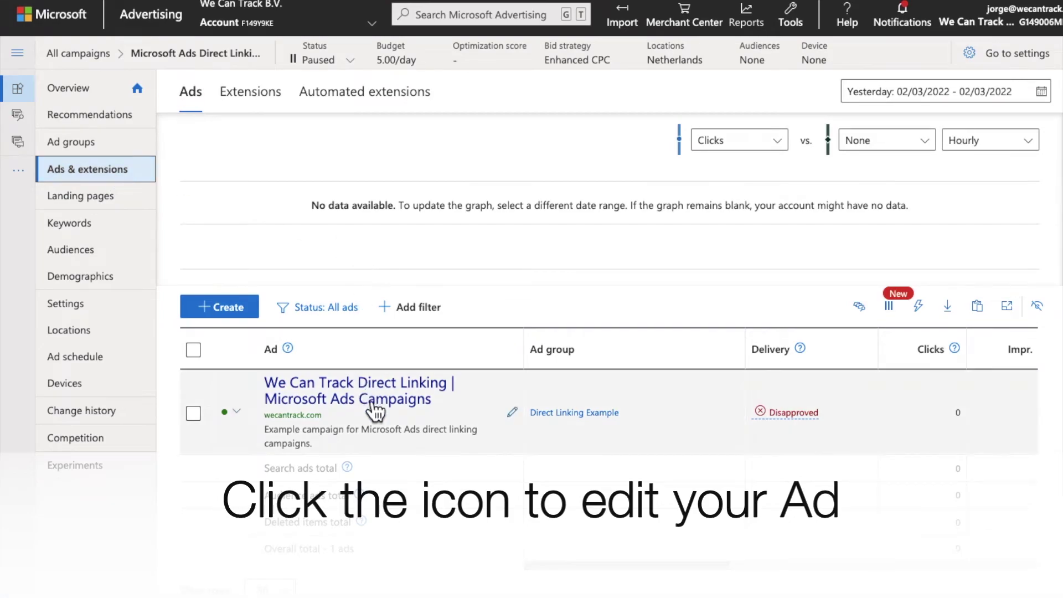
{"action": "left_click", "coordinate": [514, 414]}
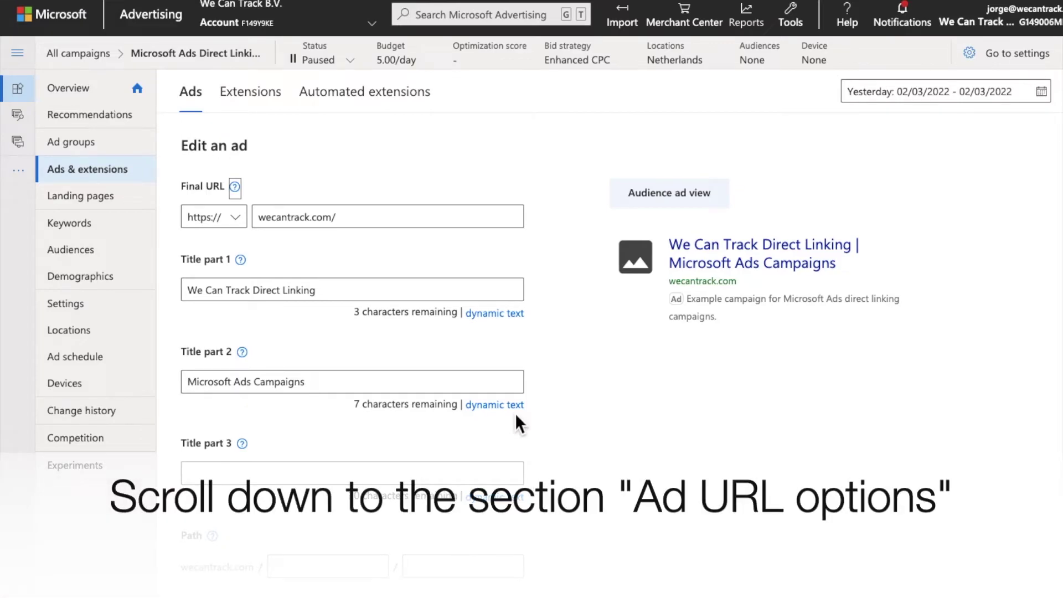
{"action": "scroll", "coordinate": [327, 426], "scroll_direction": "down", "scroll_amount": 3}
{"action": "scroll", "coordinate": [327, 433], "scroll_direction": "down", "scroll_amount": 12}
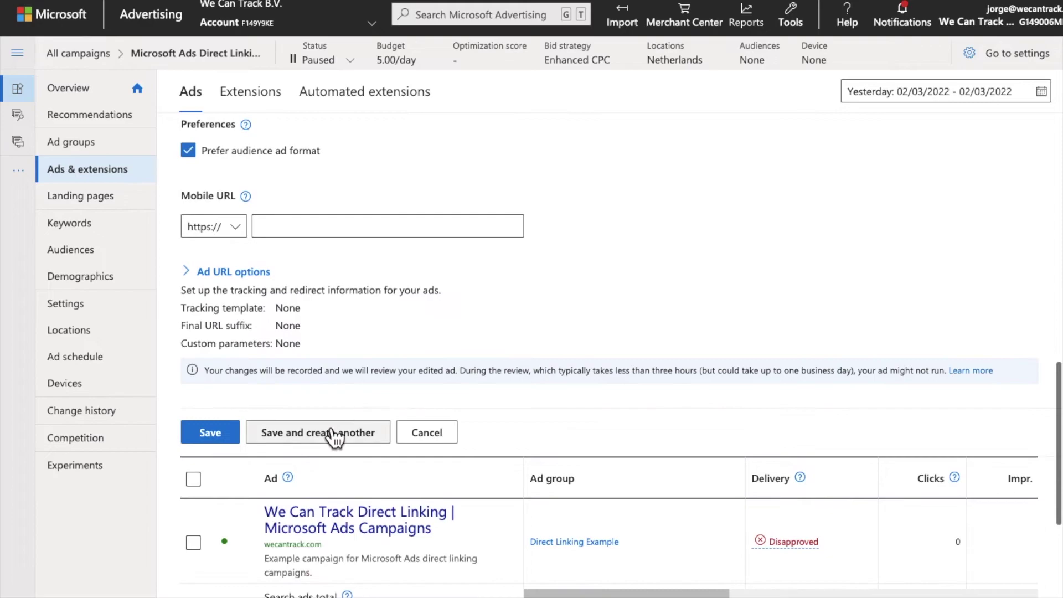
{"action": "left_click", "coordinate": [259, 282]}
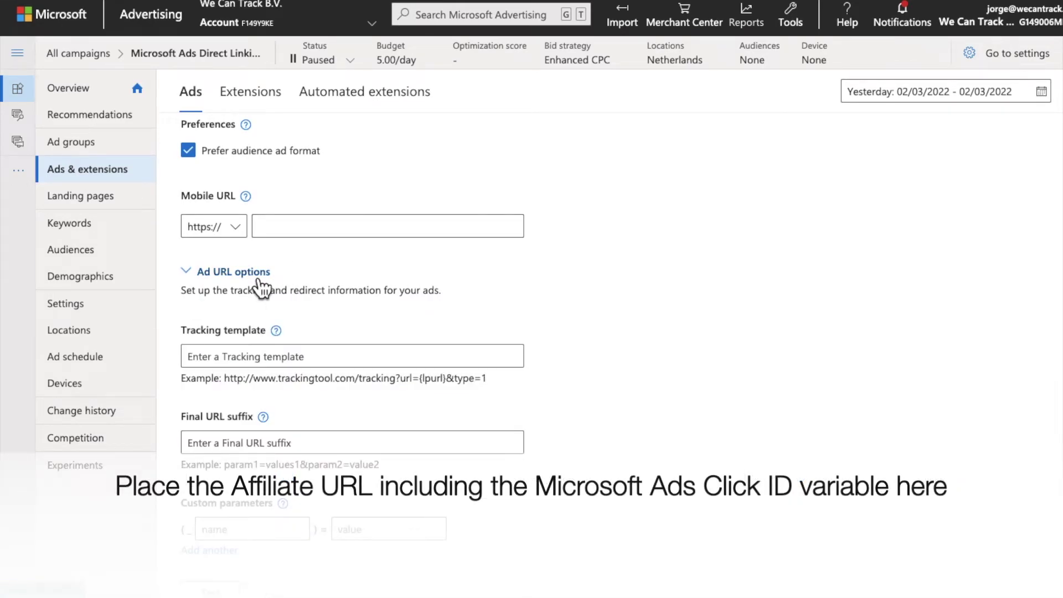
- Copy the AD Level affiliate link with the clickref parameter from the Google Docs document into the ad's tracking template and save the ad
{"action": "left_click", "coordinate": [380, 357]}
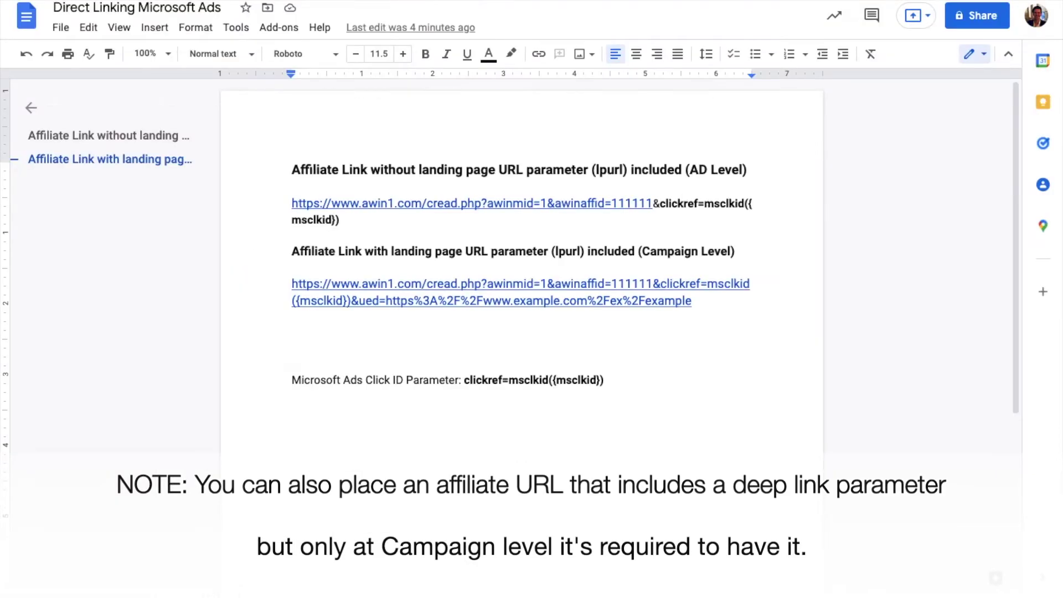
{"action": "triple_click", "coordinate": [381, 221]}
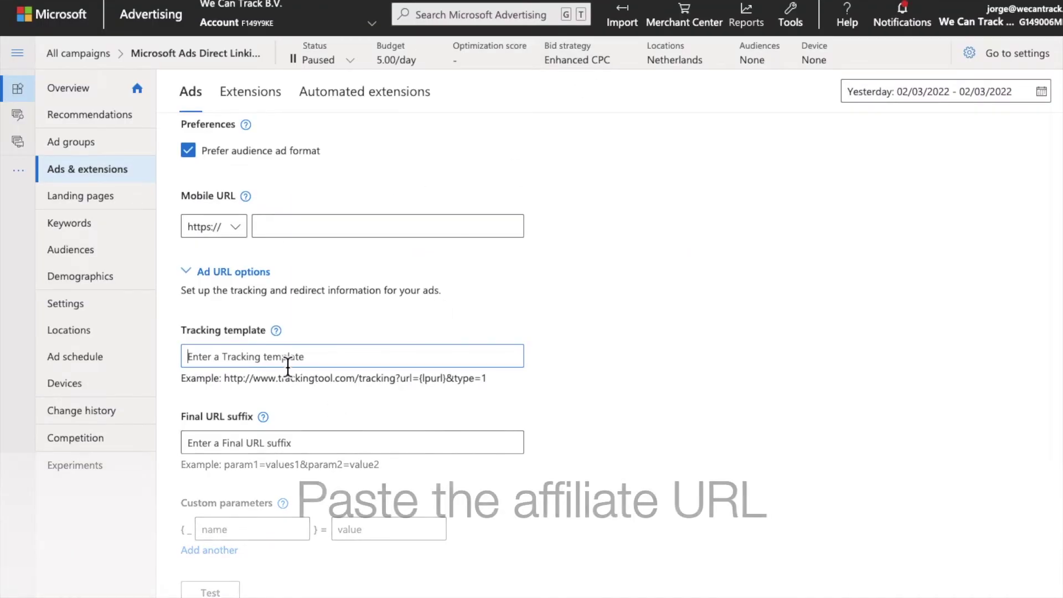
{"action": "key", "text": "ctrl+v"}
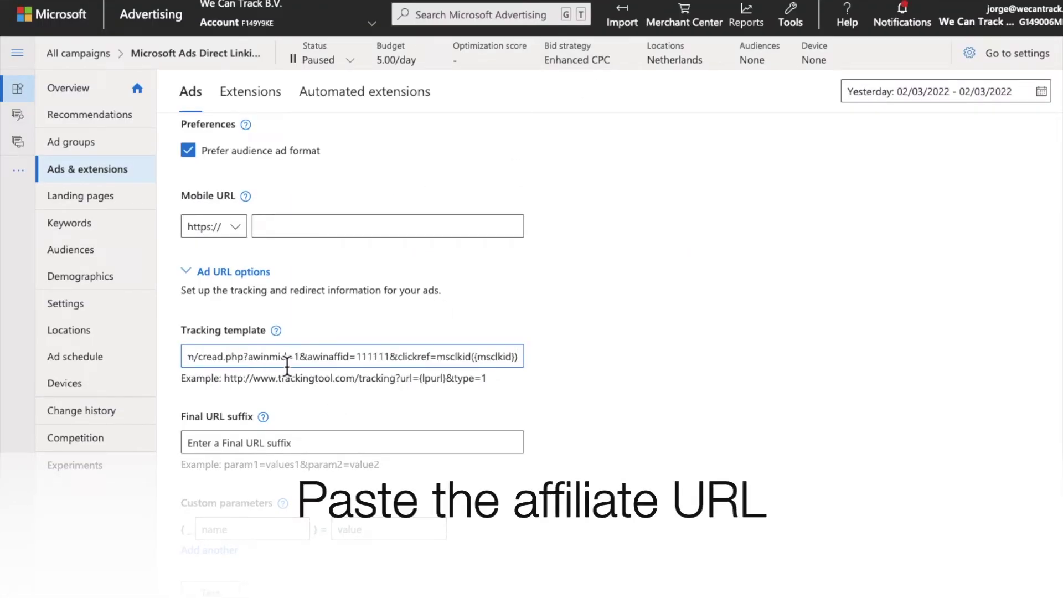
{"action": "left_click", "coordinate": [571, 353]}
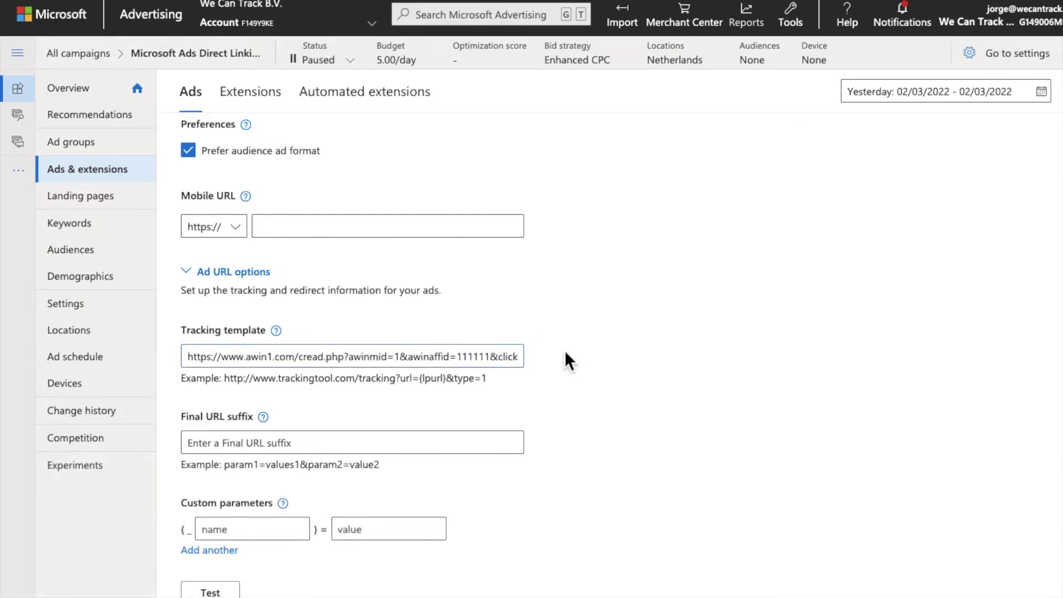
{"action": "scroll", "coordinate": [436, 367], "scroll_direction": "down", "scroll_amount": 2}
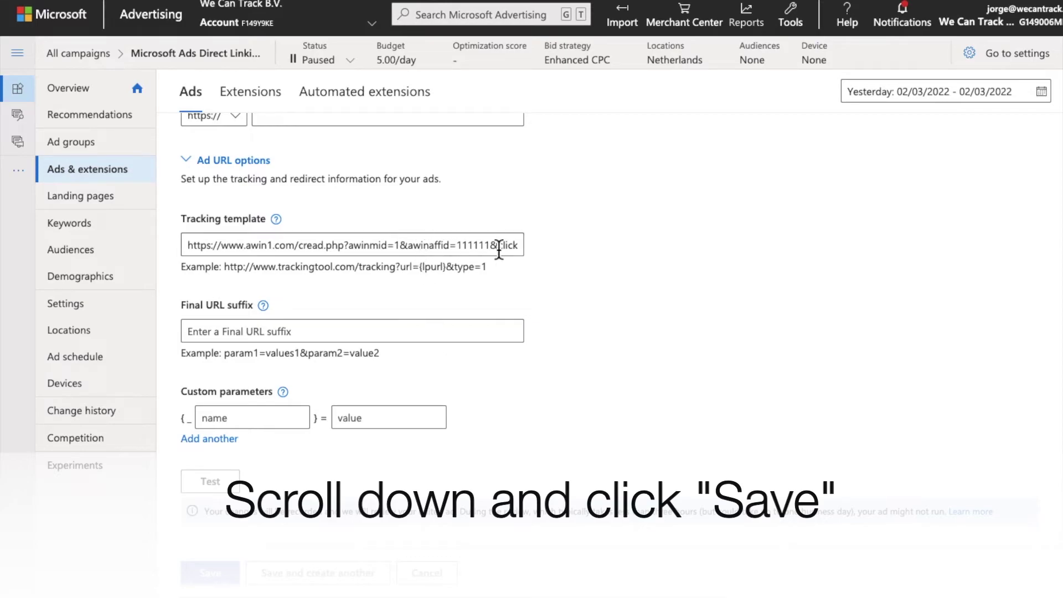
{"action": "scroll", "coordinate": [331, 307], "scroll_direction": "down", "scroll_amount": 1}
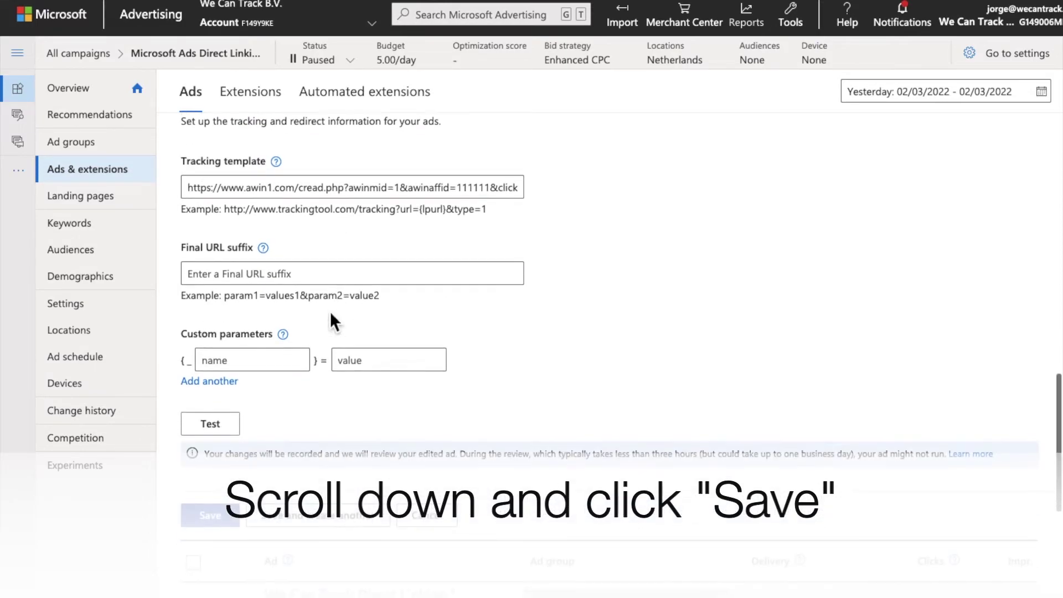
{"action": "left_click", "coordinate": [225, 516]}
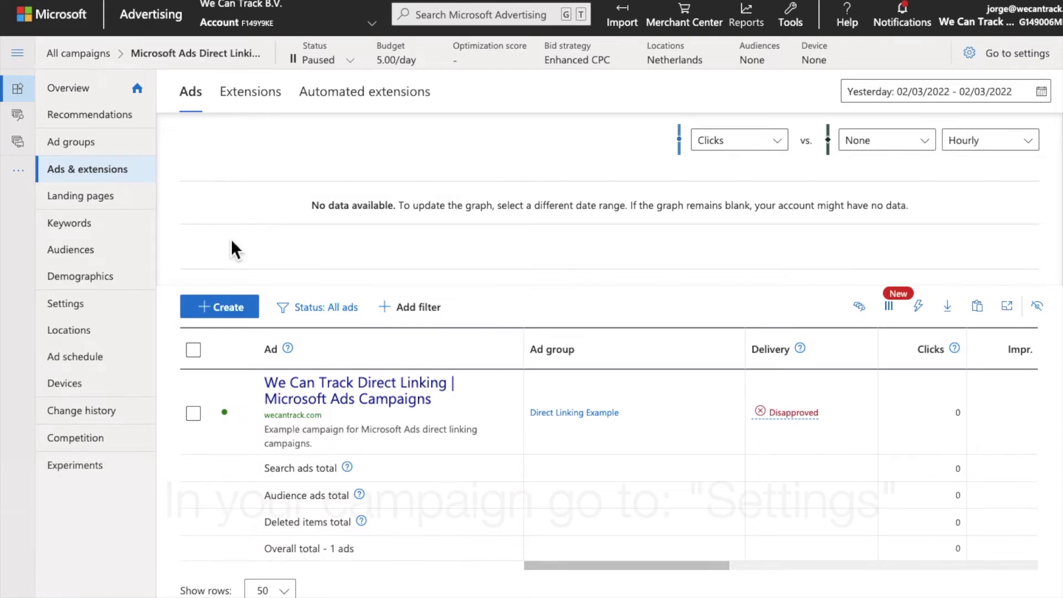
- Open the campaign's settings and expand the tracking template under Campaign URL options
{"action": "left_click", "coordinate": [98, 313]}
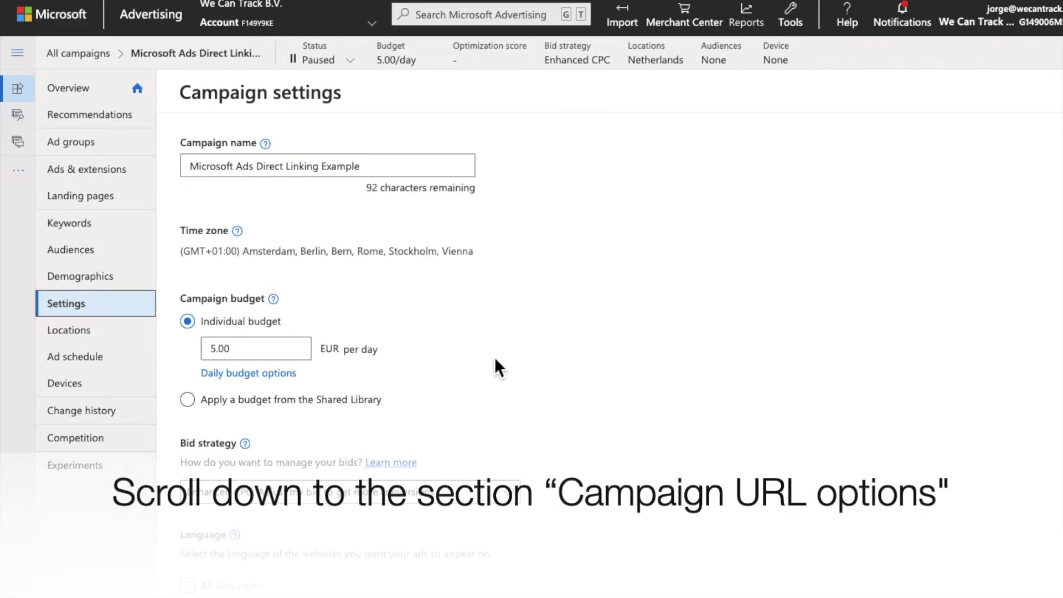
{"action": "scroll", "coordinate": [496, 363], "scroll_direction": "down", "scroll_amount": 8}
{"action": "scroll", "coordinate": [498, 364], "scroll_direction": "down", "scroll_amount": 15}
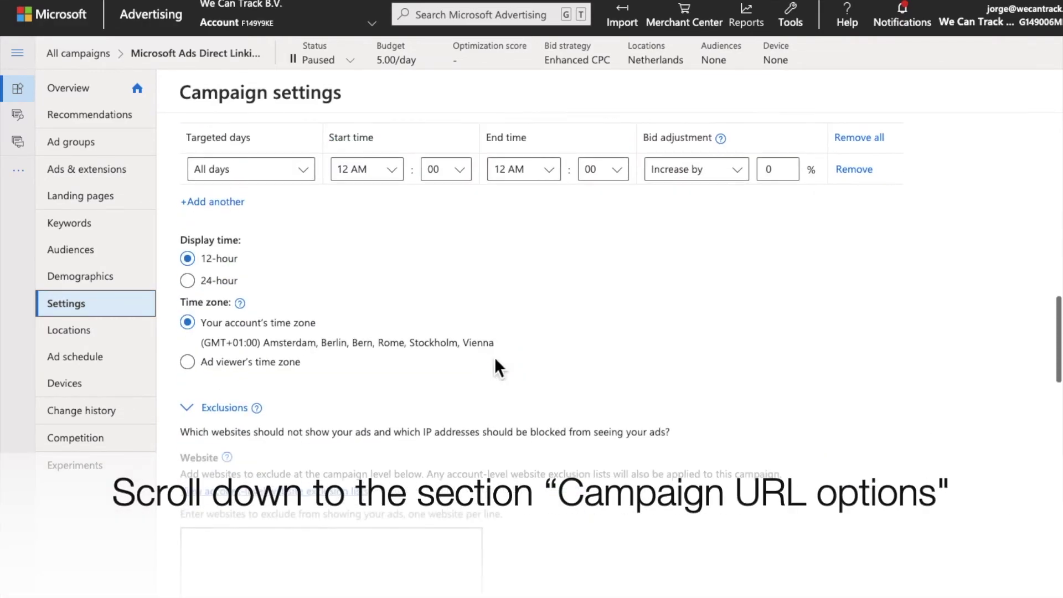
{"action": "scroll", "coordinate": [496, 362], "scroll_direction": "down", "scroll_amount": 8}
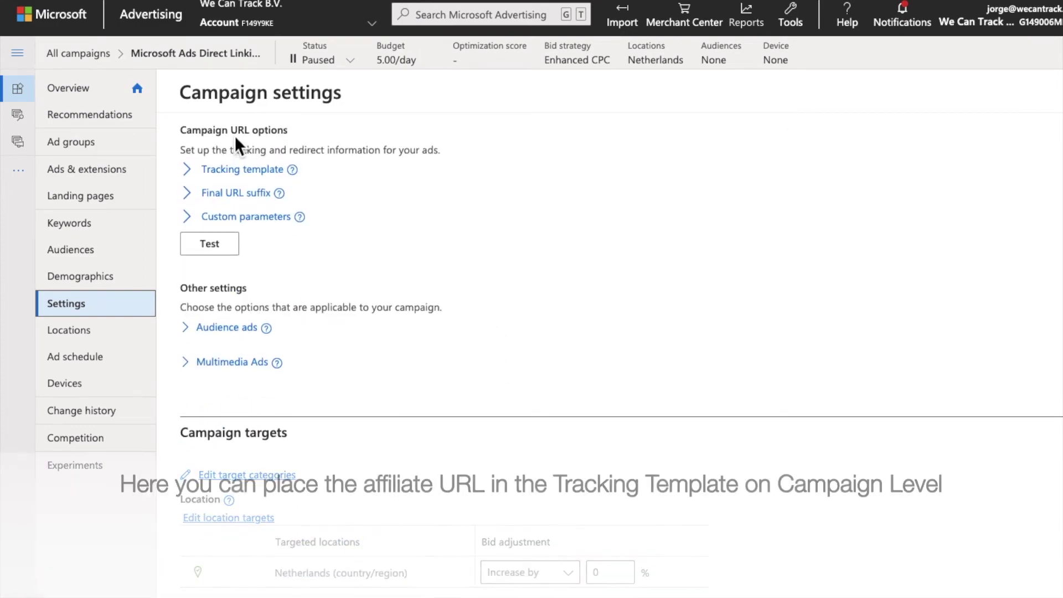
{"action": "left_click", "coordinate": [249, 172]}
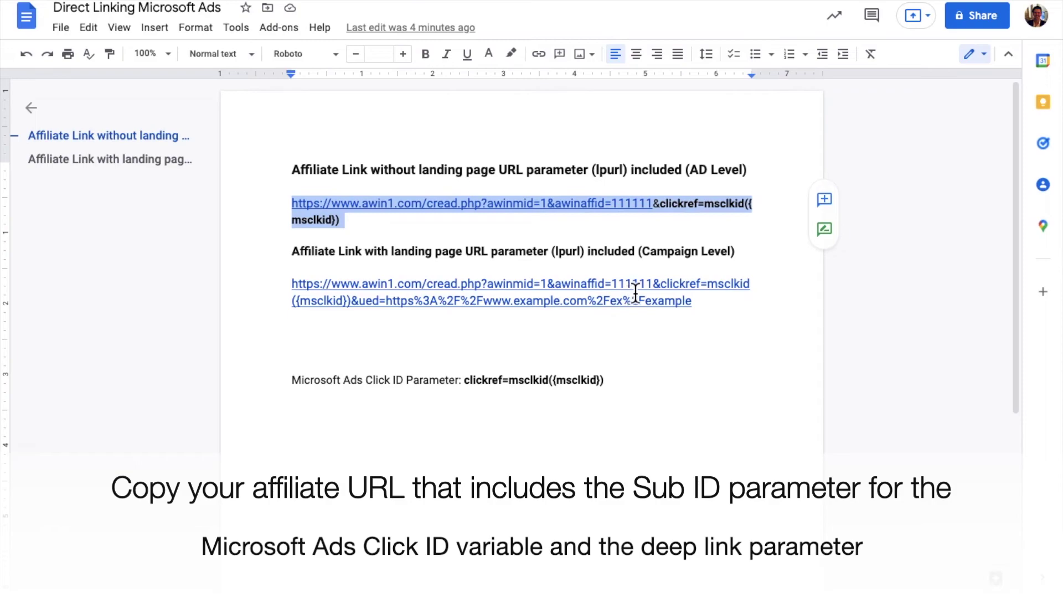
- Copy the Campaign Level affiliate link with the clickref parameter from the Google Docs document into the campaign's tracking template
{"action": "triple_click", "coordinate": [709, 310]}
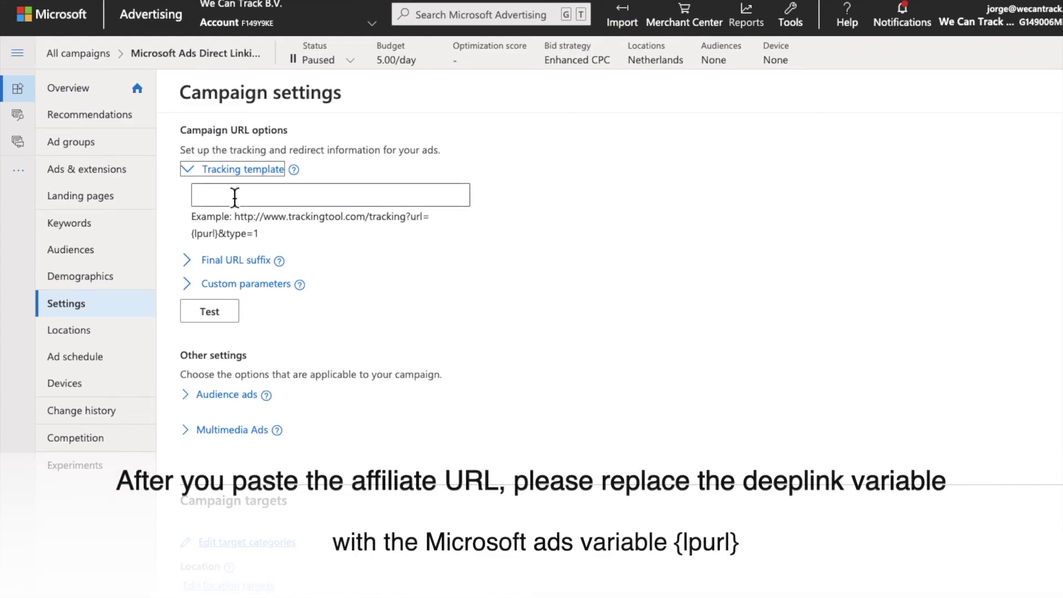
{"action": "left_click", "coordinate": [235, 196]}
{"action": "key", "text": "ctrl+v"}
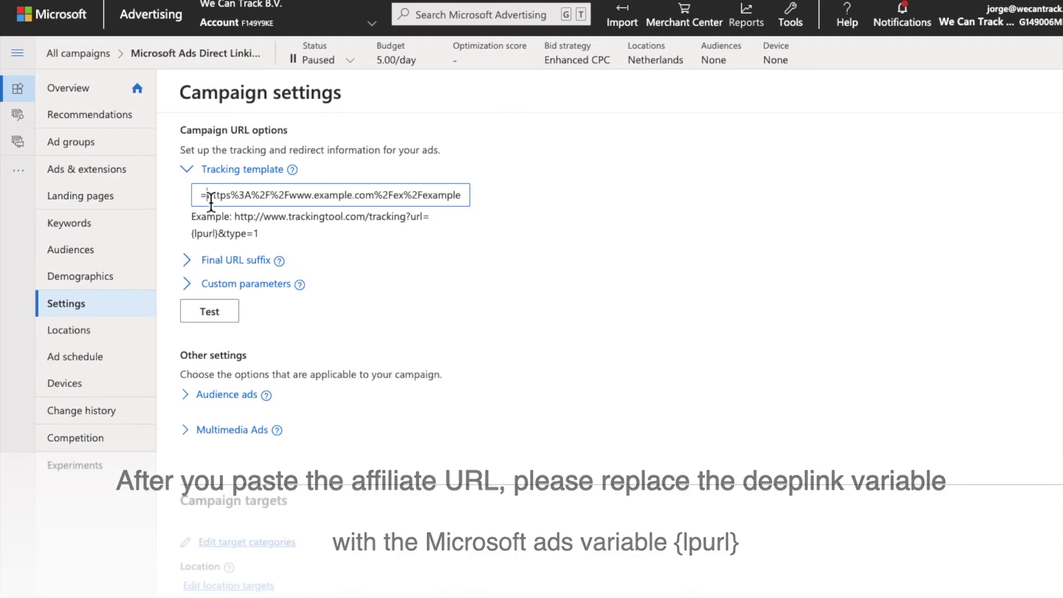
- Replace the encoded example.com deep link after ued= in the tracking template with {lpurl}, copied from the example text
{"action": "key", "text": "Left"}
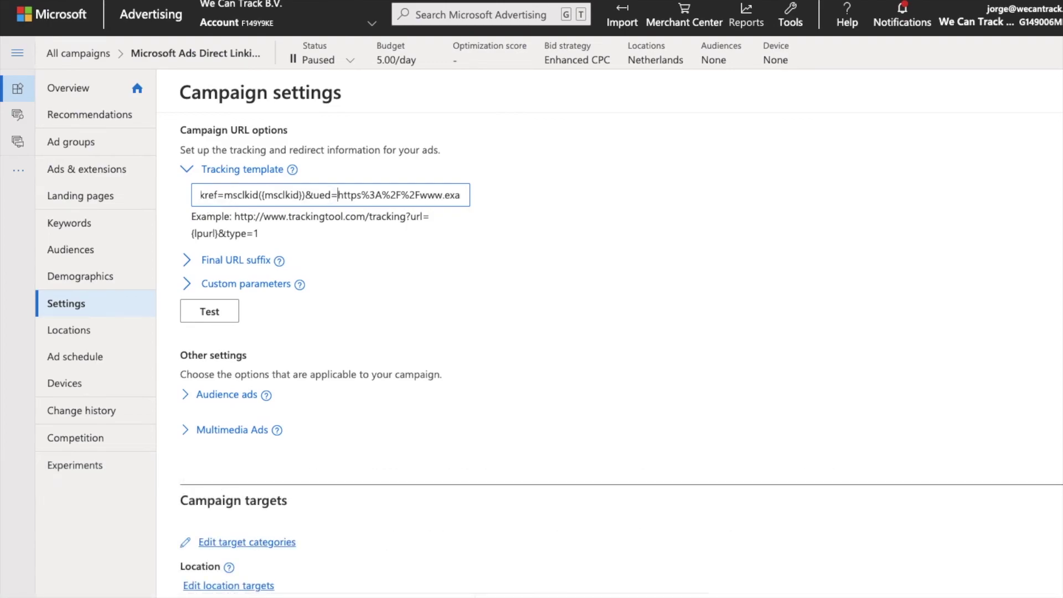
{"action": "key", "text": "shift+End"}
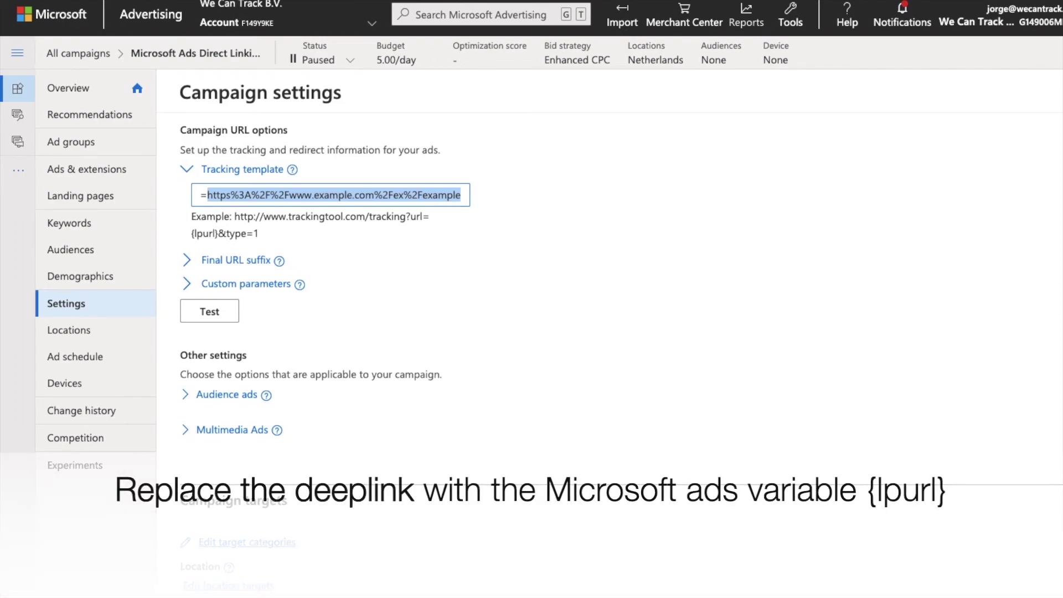
{"action": "key", "text": "BackSpace"}
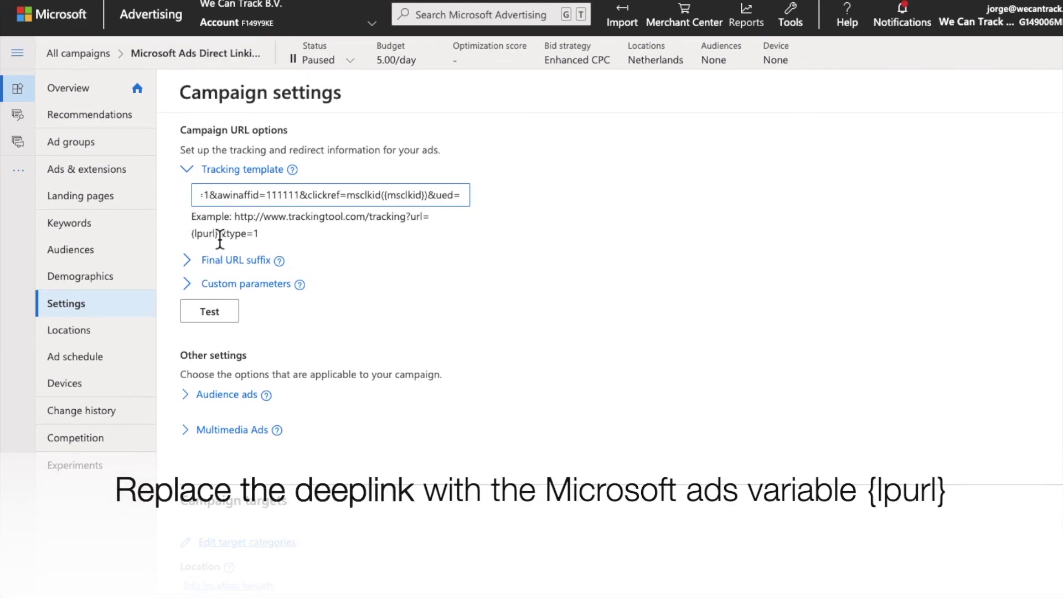
{"action": "left_click_drag", "start_coordinate": [218, 234], "coordinate": [191, 232]}
{"action": "key", "text": "ctrl+c"}
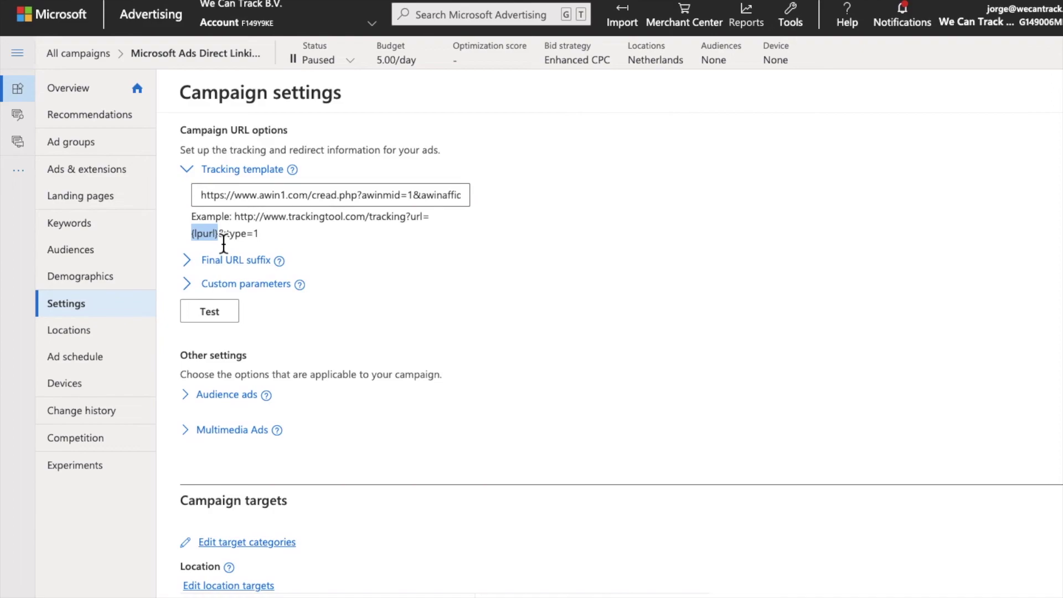
{"action": "left_click", "coordinate": [397, 199]}
{"action": "key", "text": "End"}
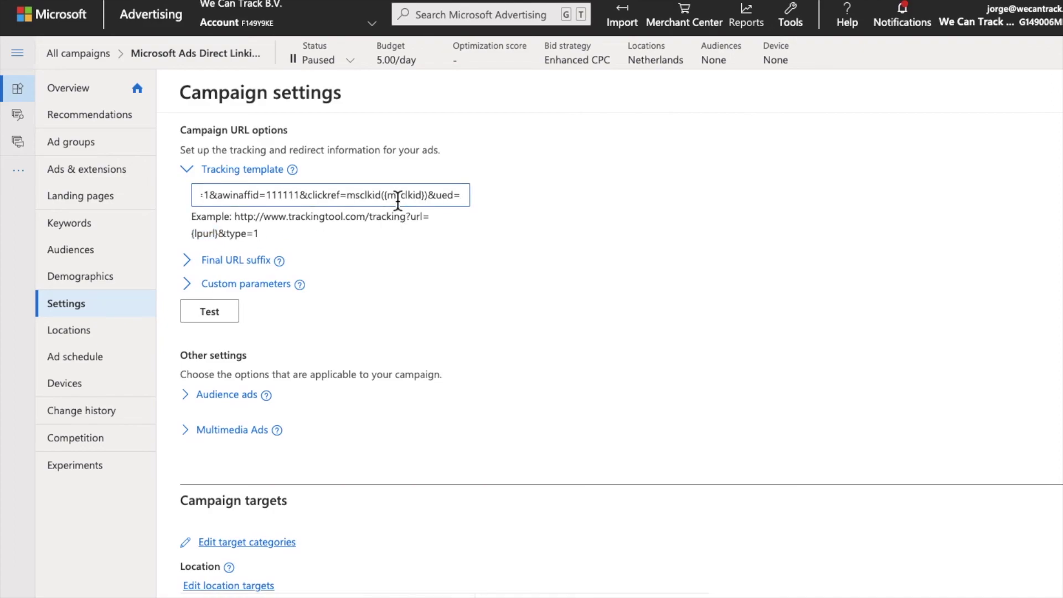
{"action": "key", "text": "ctrl+v"}
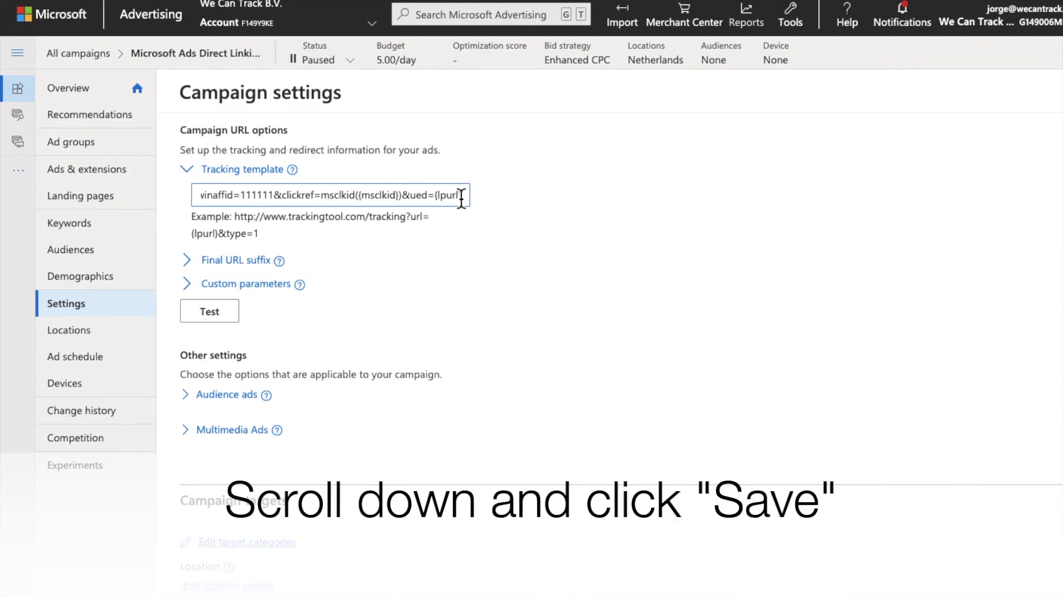
- Save the campaign settings
{"action": "scroll", "coordinate": [444, 271], "scroll_direction": "down", "scroll_amount": 4}
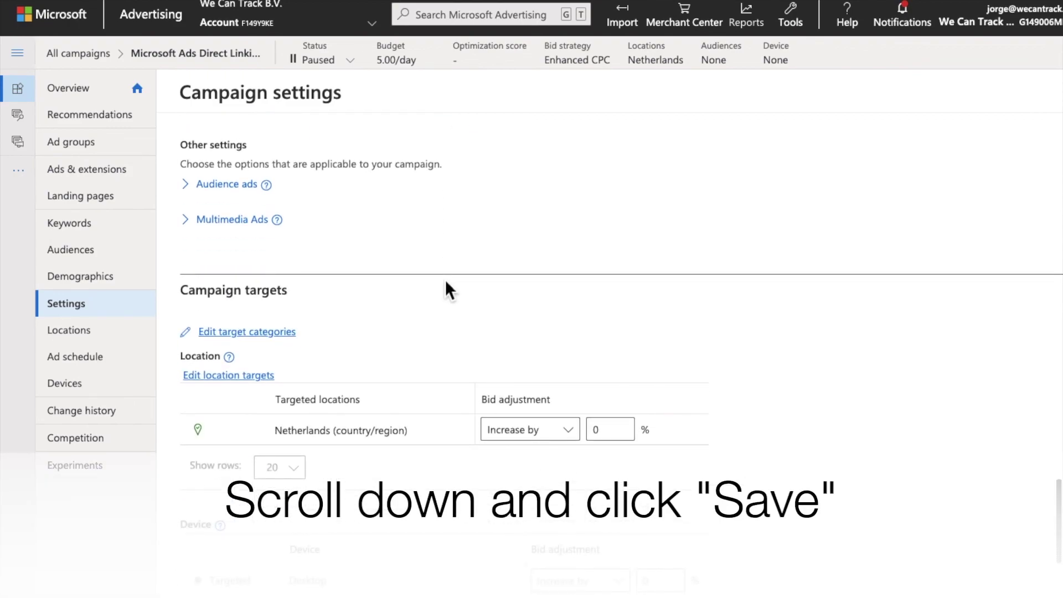
{"action": "scroll", "coordinate": [445, 279], "scroll_direction": "down", "scroll_amount": 3}
{"action": "left_click", "coordinate": [216, 545]}
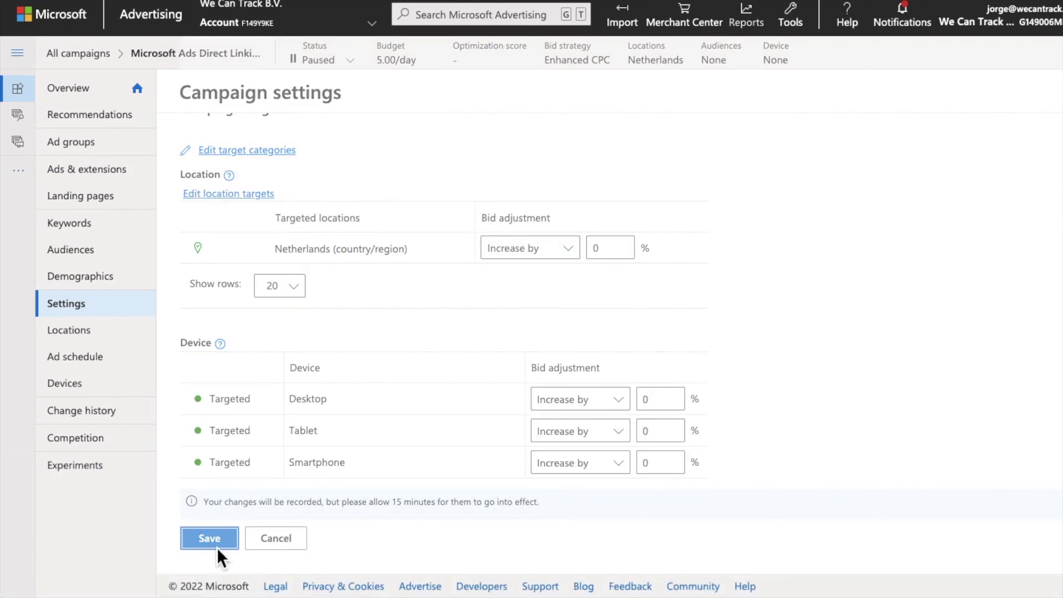